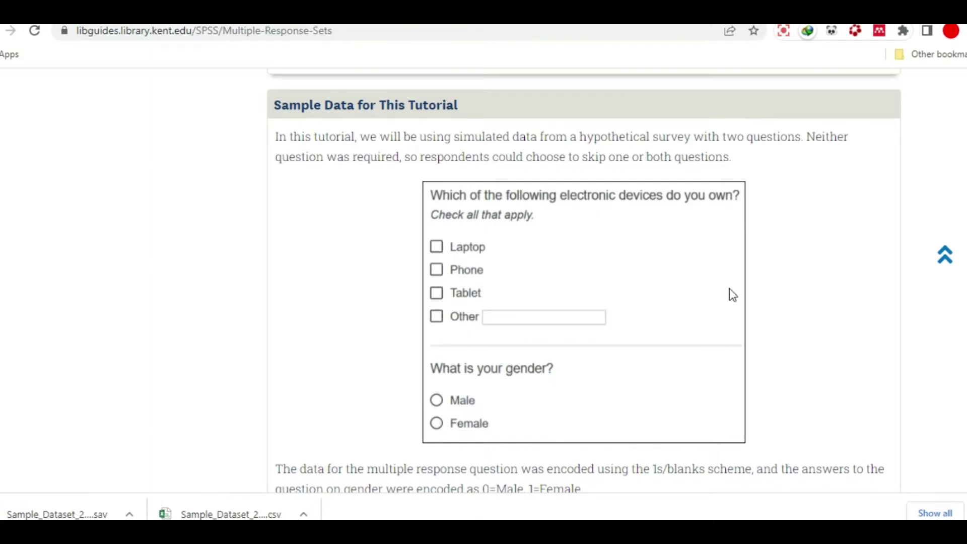
Bring the SPSS device-ownership survey data file to the front from the taskbar.
{"action": "mouse_move", "coordinate": [157, 532]}
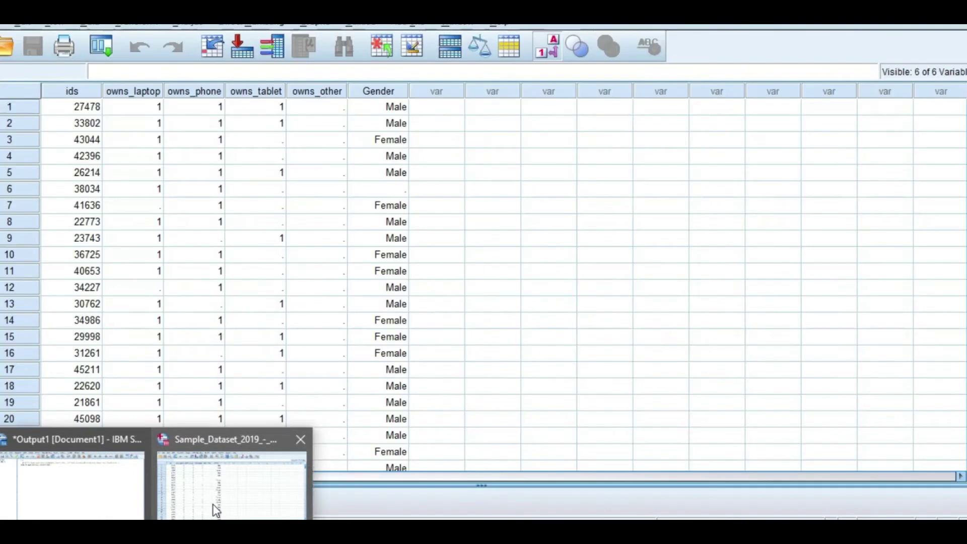
{"action": "left_click", "coordinate": [212, 509]}
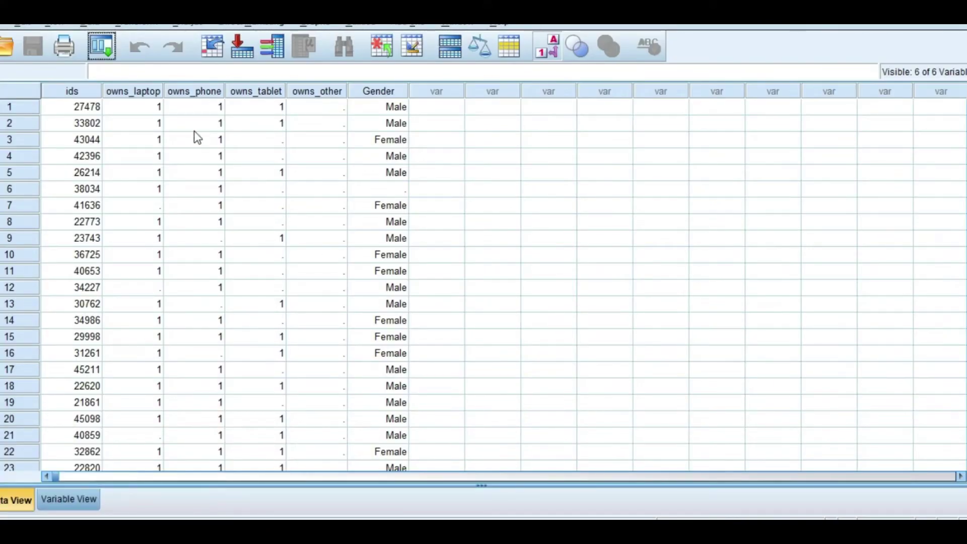
{"action": "left_click", "coordinate": [135, 93]}
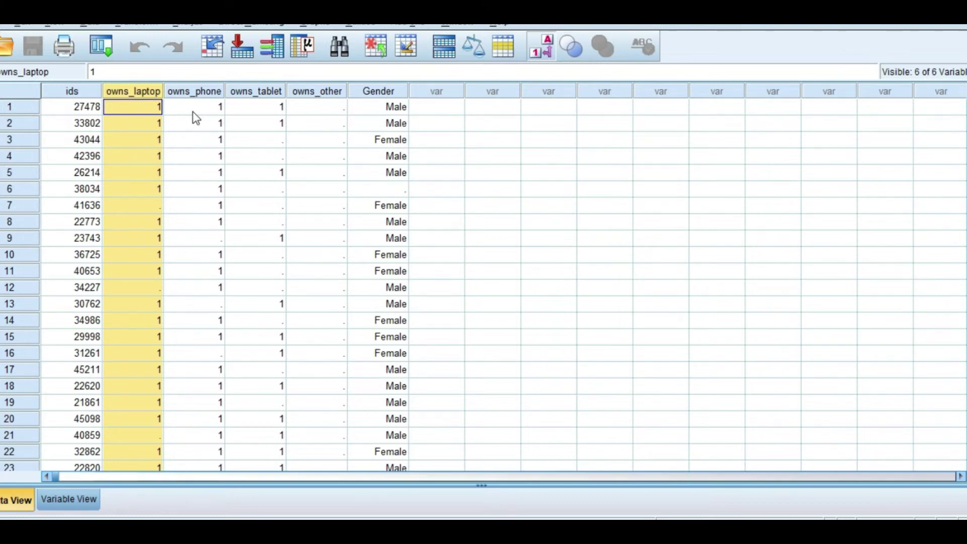
{"action": "left_click", "coordinate": [195, 93]}
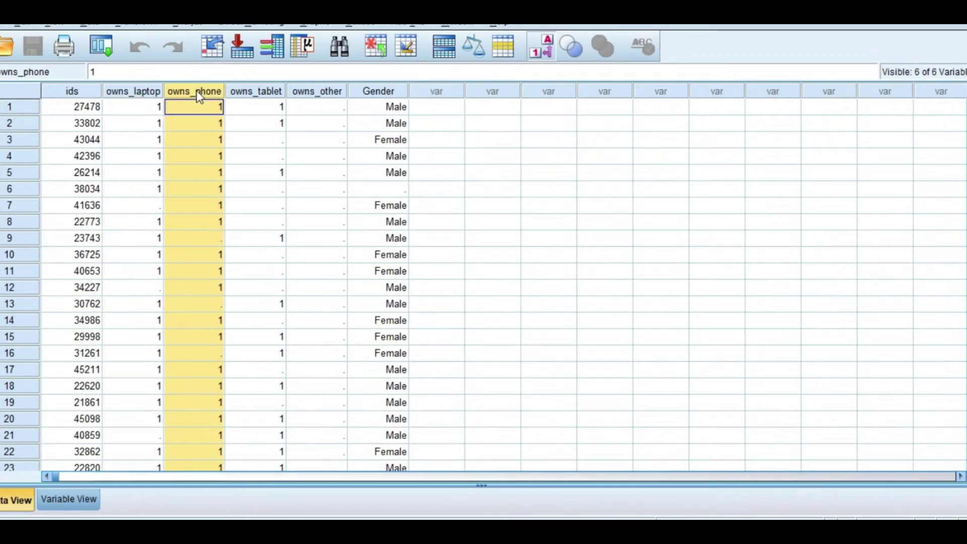
{"action": "left_click", "coordinate": [147, 108]}
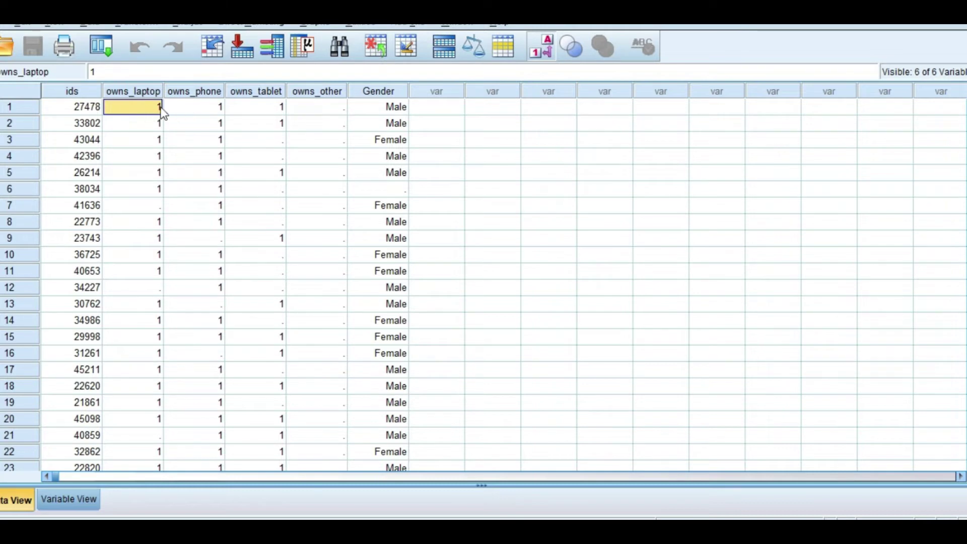
{"action": "left_click", "coordinate": [205, 107]}
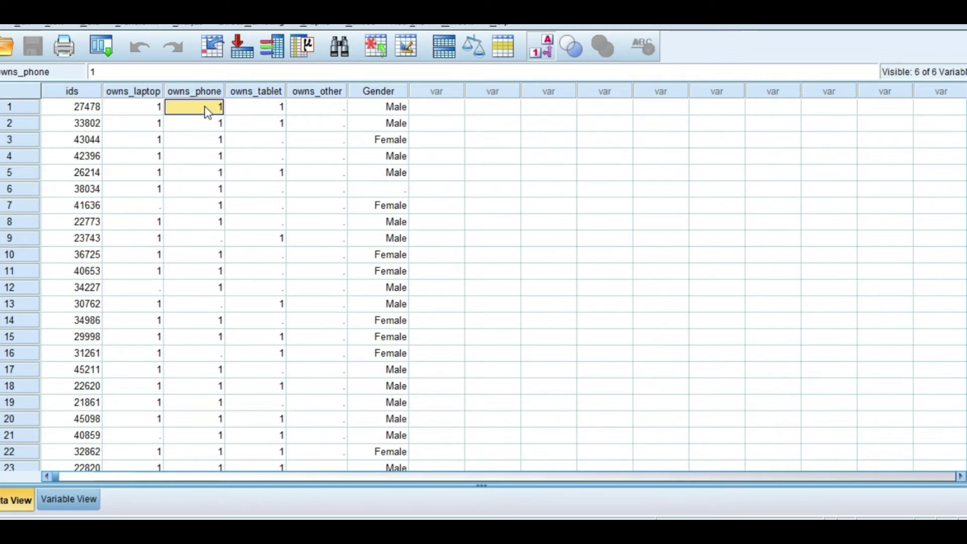
{"action": "left_click", "coordinate": [259, 113]}
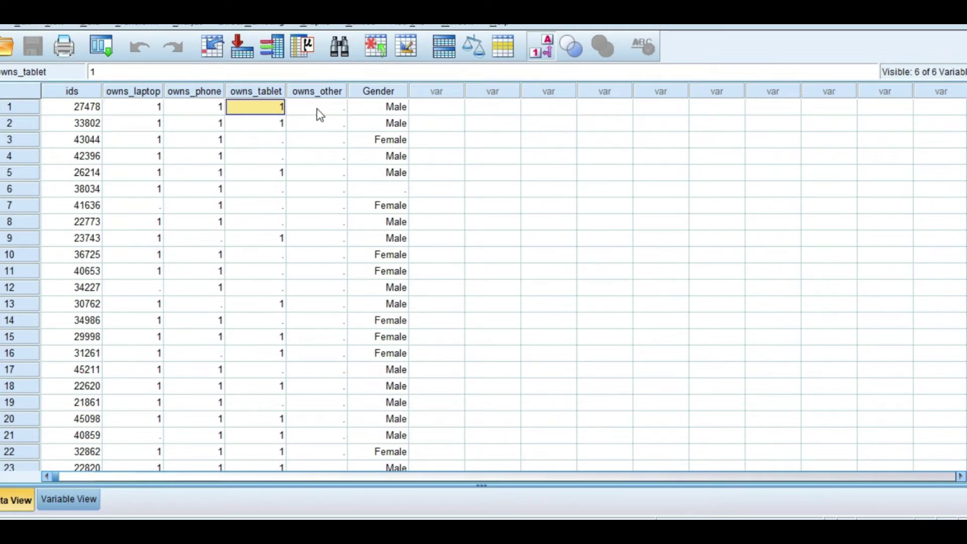
{"action": "left_click", "coordinate": [333, 112]}
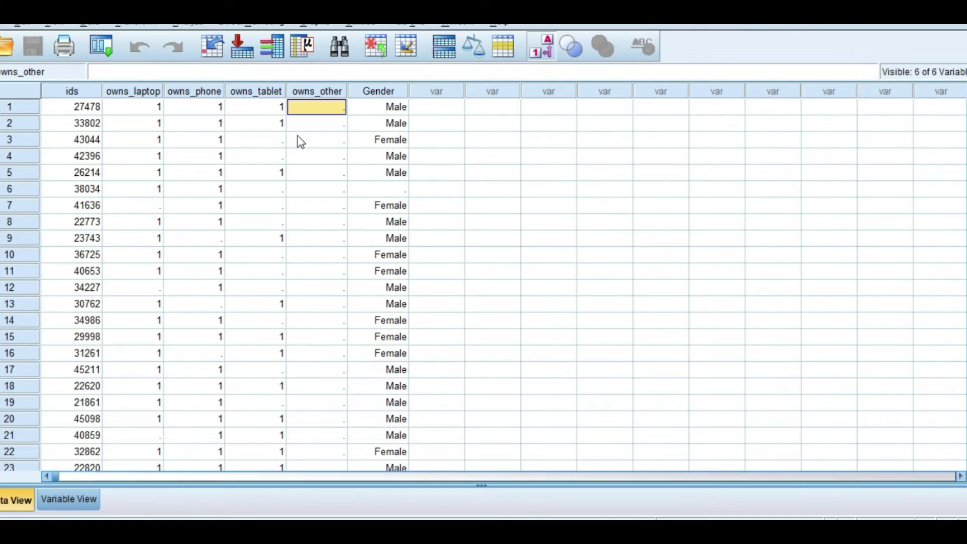
{"action": "left_click", "coordinate": [272, 146]}
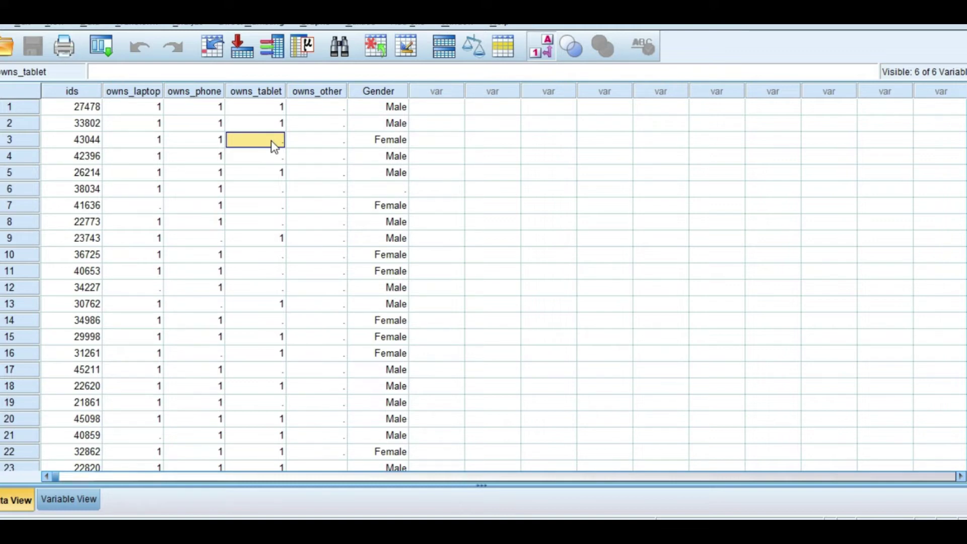
Inspect the blank owns_tablet and row 9 cells, then open the Transform menu.
{"action": "left_click", "coordinate": [266, 91]}
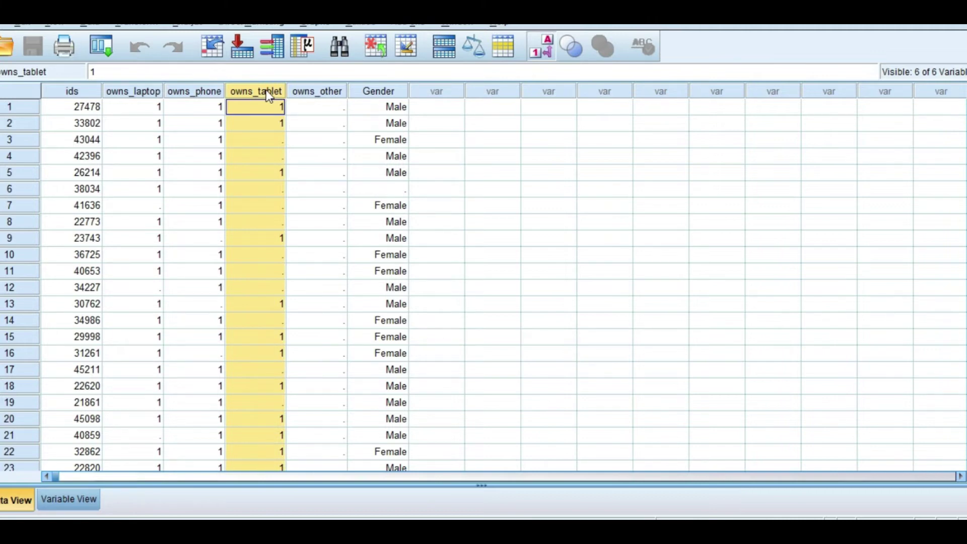
{"action": "left_click", "coordinate": [282, 142]}
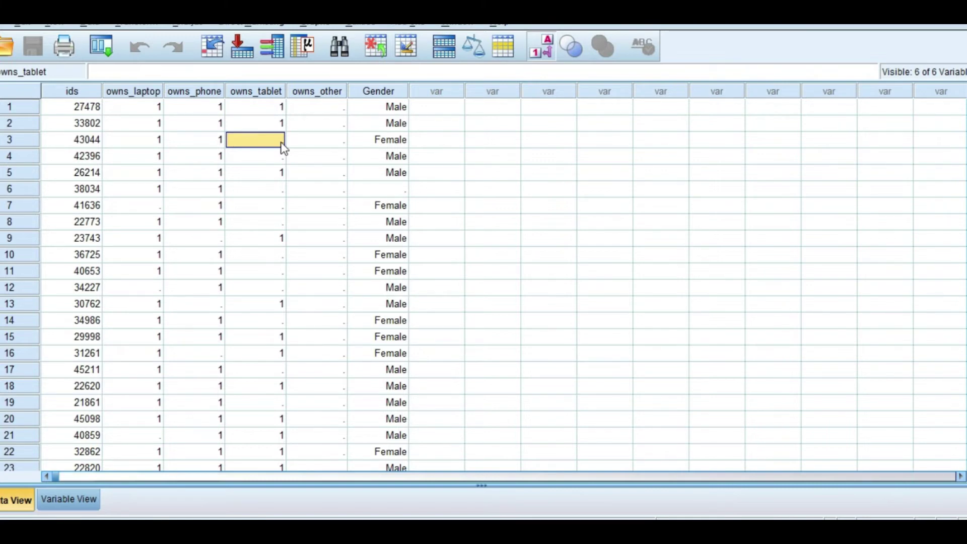
{"action": "left_click", "coordinate": [153, 240]}
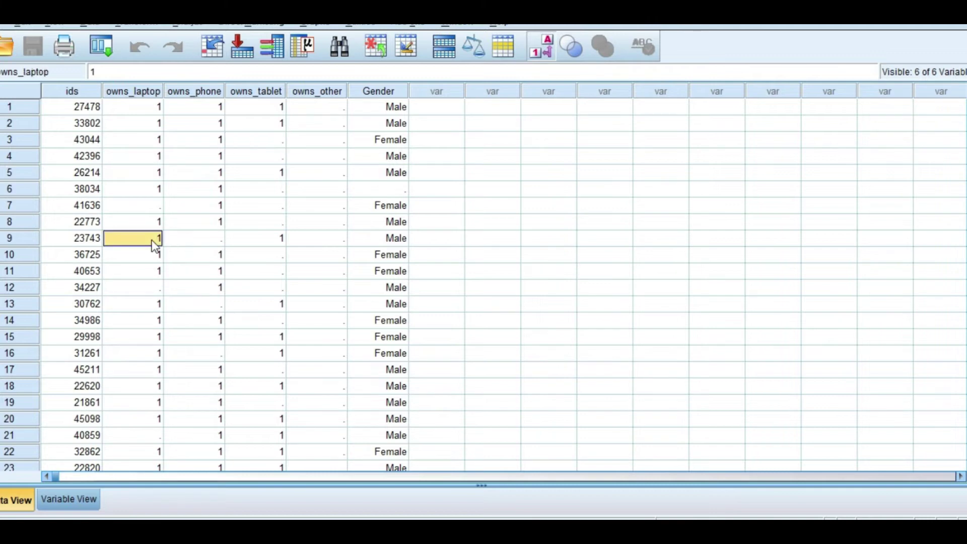
{"action": "left_click", "coordinate": [206, 245]}
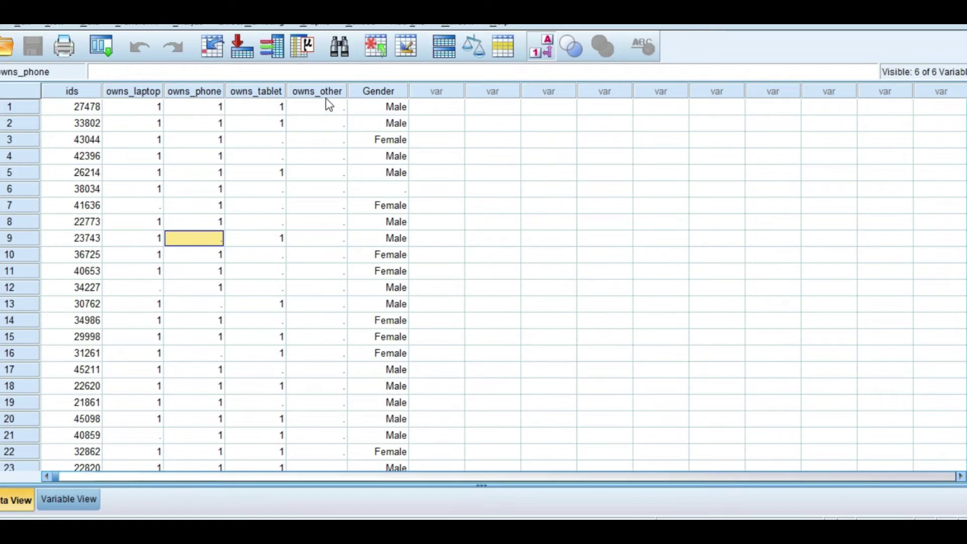
{"action": "mouse_move", "coordinate": [328, 104]}
{"action": "left_click", "coordinate": [131, 25]}
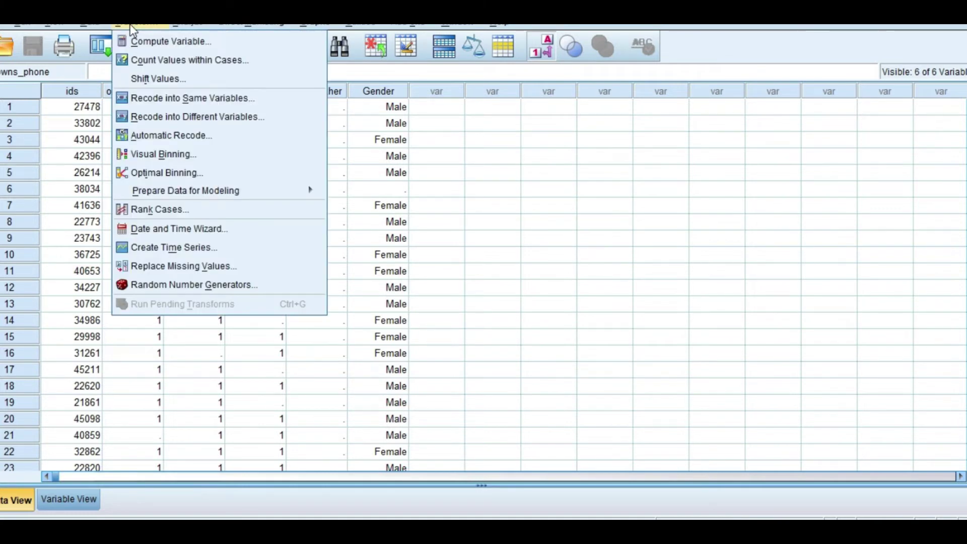
Queue owns_laptop, owns_phone, owns_tablet and owns_other for Recode into Same Variables.
{"action": "left_click", "coordinate": [158, 96]}
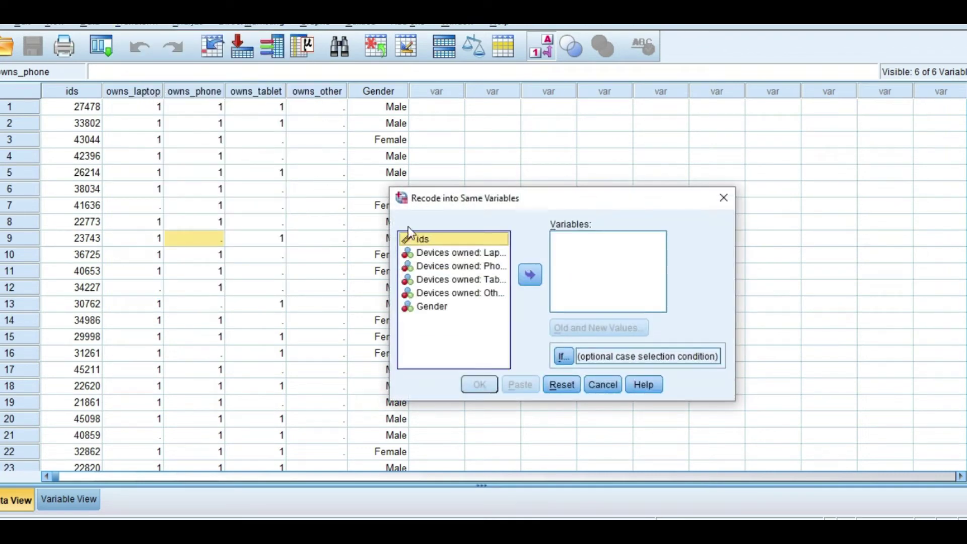
{"action": "left_click", "coordinate": [470, 253]}
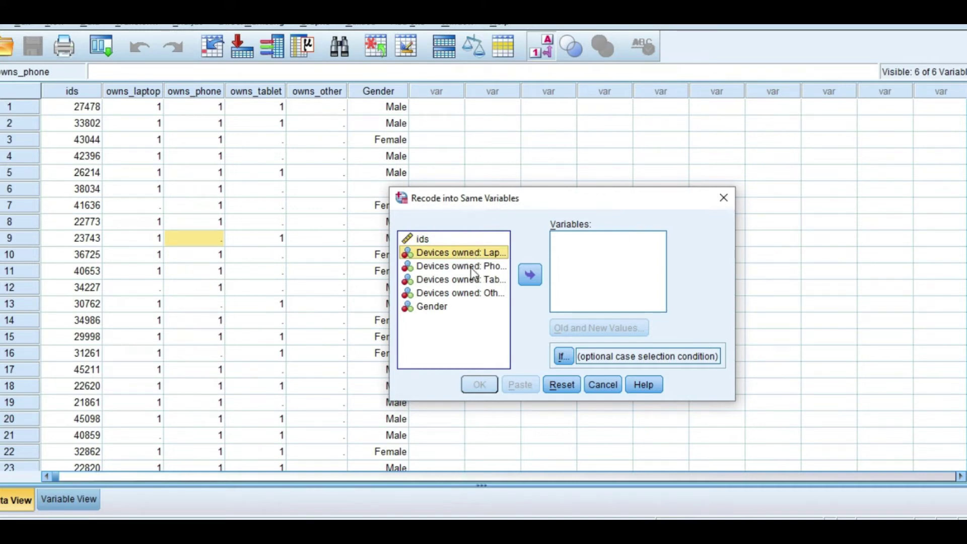
{"action": "left_click", "coordinate": [446, 270], "text": "ctrl"}
{"action": "left_click", "coordinate": [461, 282], "text": "ctrl"}
{"action": "left_click", "coordinate": [471, 294], "text": "ctrl"}
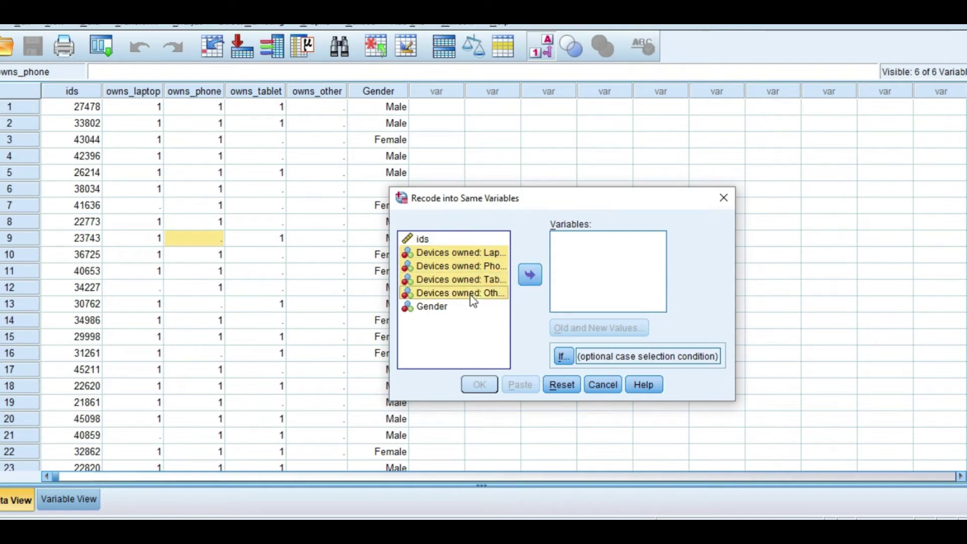
{"action": "left_click", "coordinate": [525, 277]}
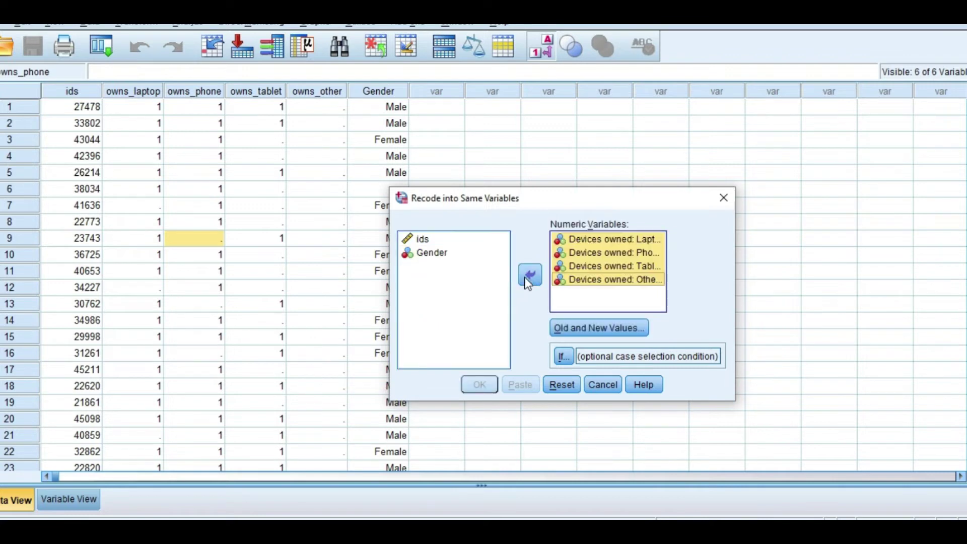
{"action": "left_click", "coordinate": [600, 328]}
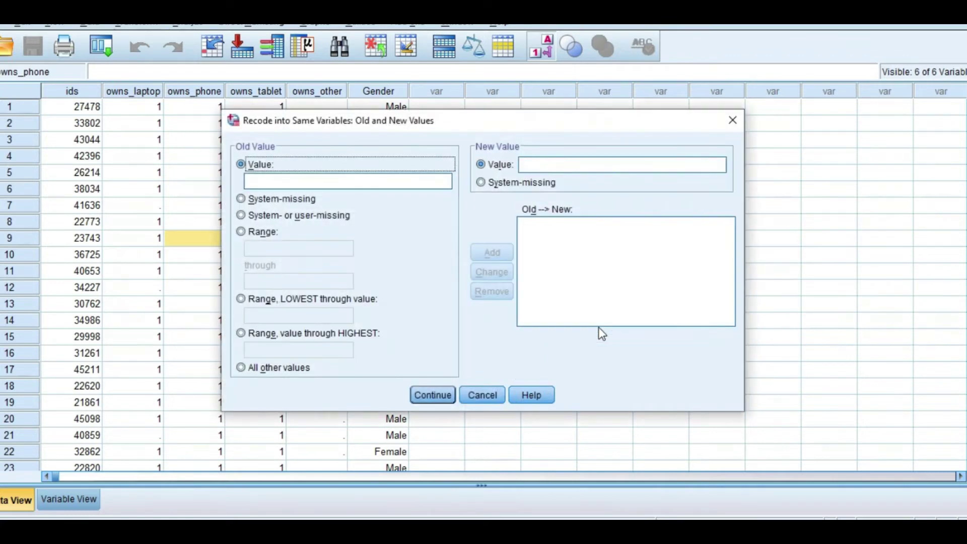
Define recode rules mapping old value 1 to 1 and all other values to 0.
{"action": "left_click", "coordinate": [269, 182]}
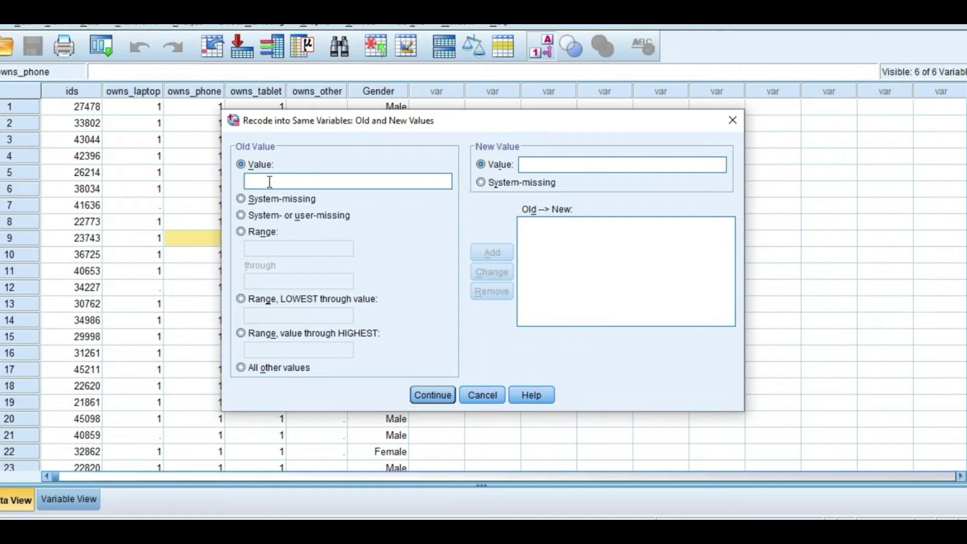
{"action": "type", "text": "1"}
{"action": "left_click", "coordinate": [541, 165]}
{"action": "type", "text": "1"}
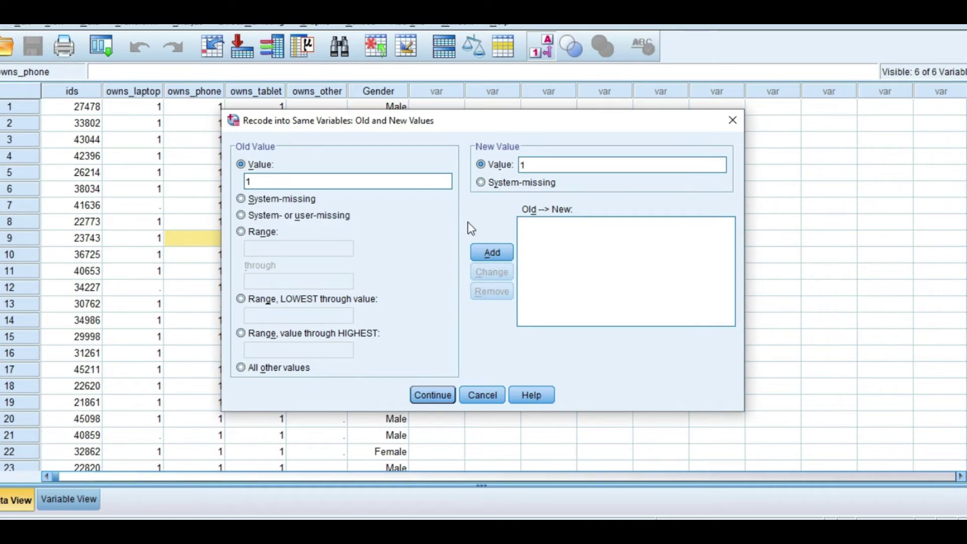
{"action": "left_click", "coordinate": [502, 264]}
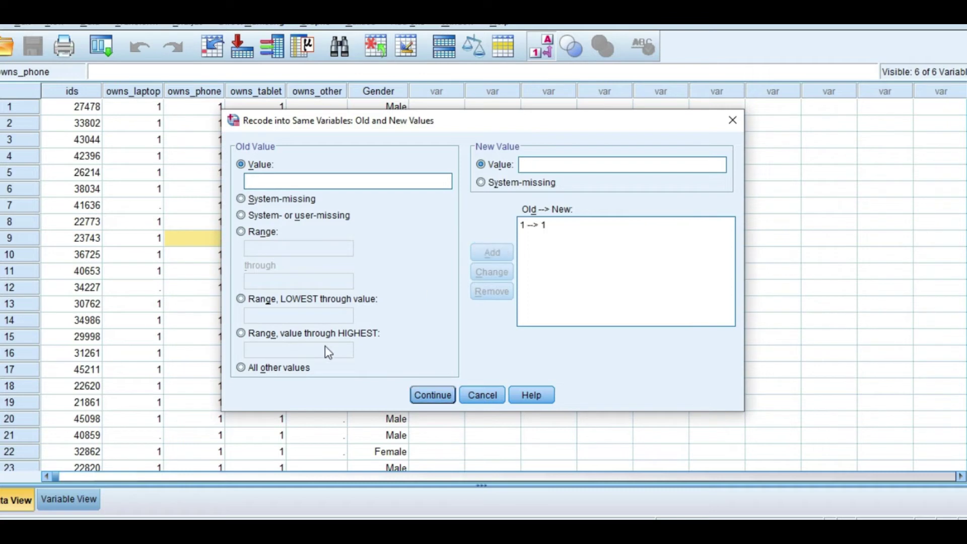
{"action": "left_click", "coordinate": [242, 369]}
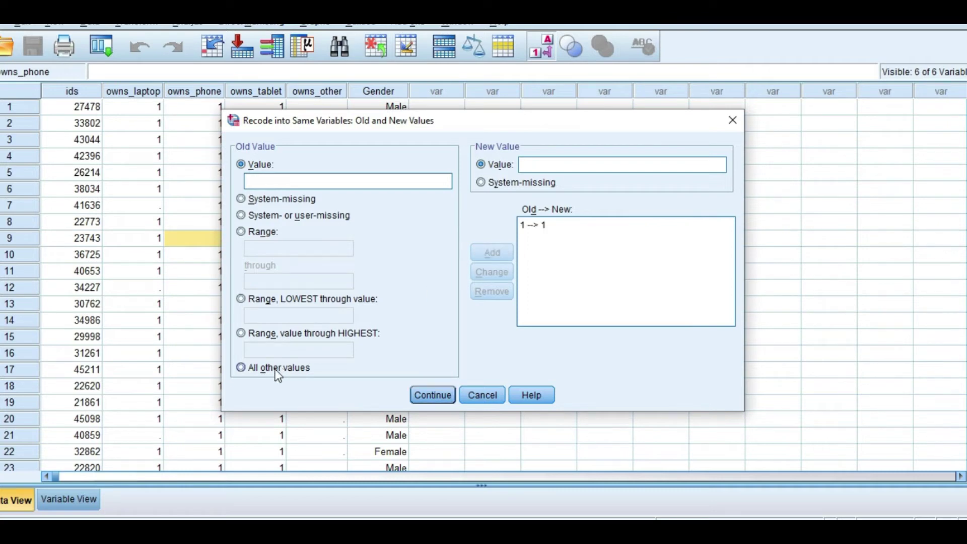
{"action": "left_click", "coordinate": [534, 169]}
{"action": "type", "text": "0"}
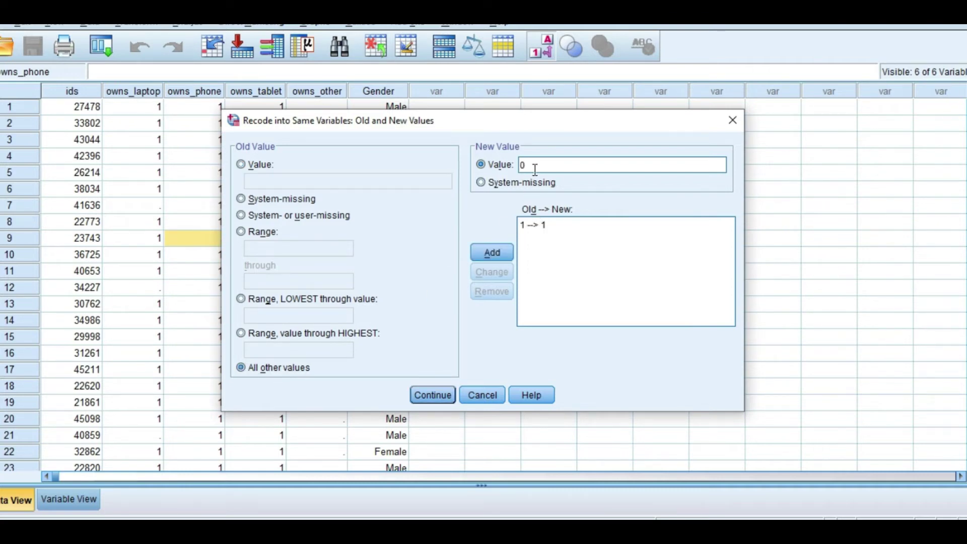
{"action": "left_click", "coordinate": [490, 251]}
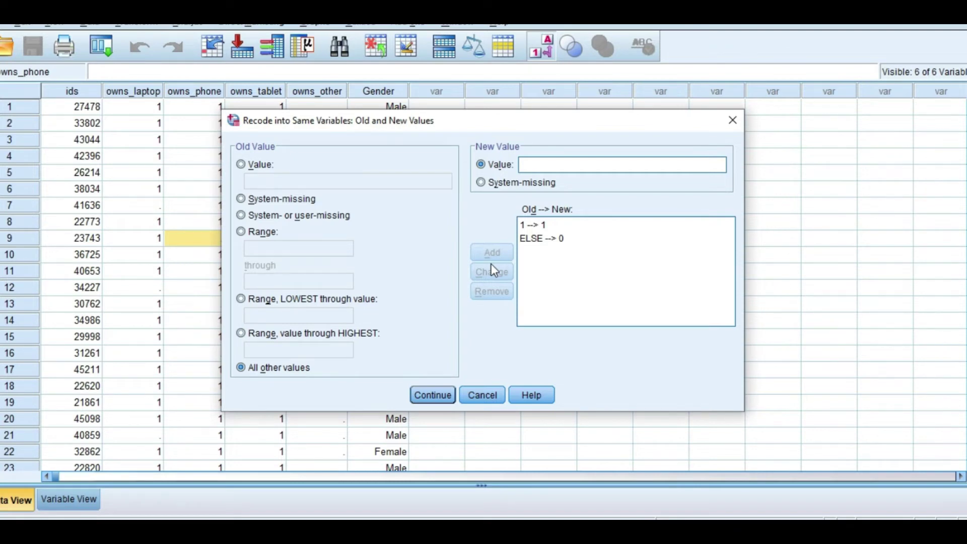
{"action": "left_click", "coordinate": [432, 396]}
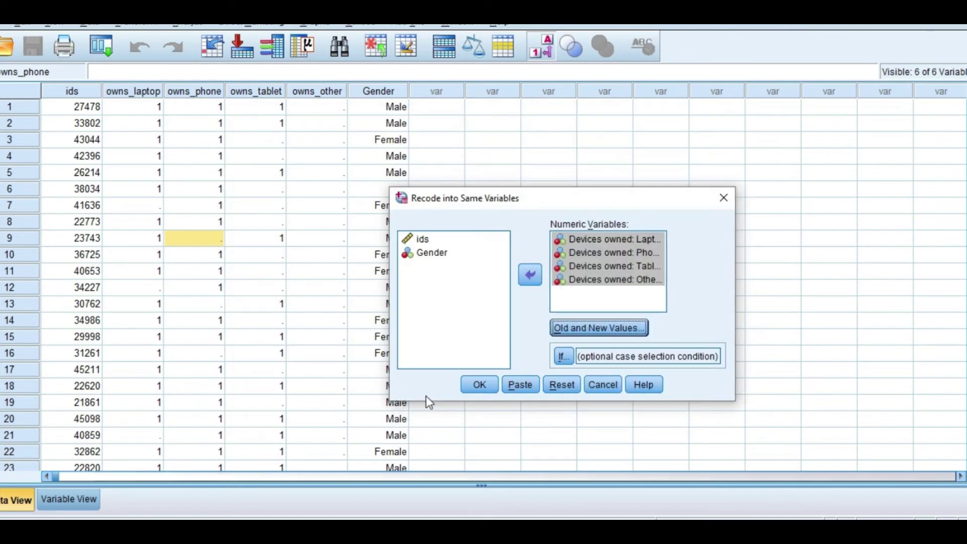
Run the recode and check that formerly blank ownership cells now show 0.
{"action": "left_click", "coordinate": [479, 385]}
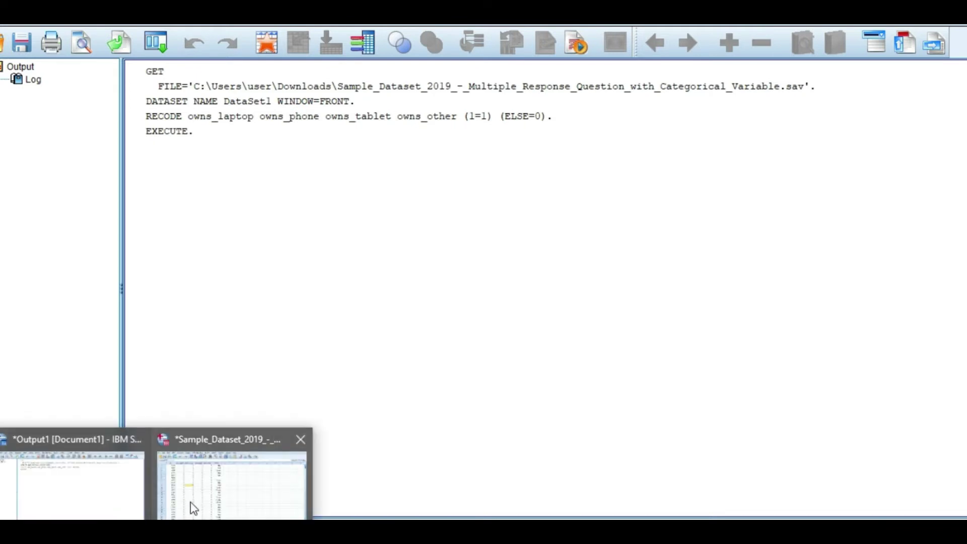
{"action": "left_click", "coordinate": [191, 502]}
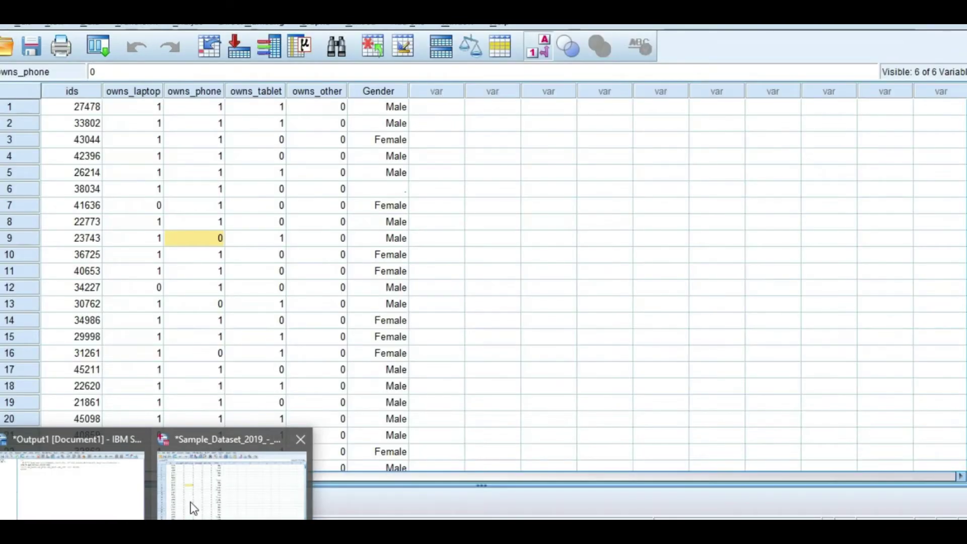
{"action": "left_click", "coordinate": [139, 93]}
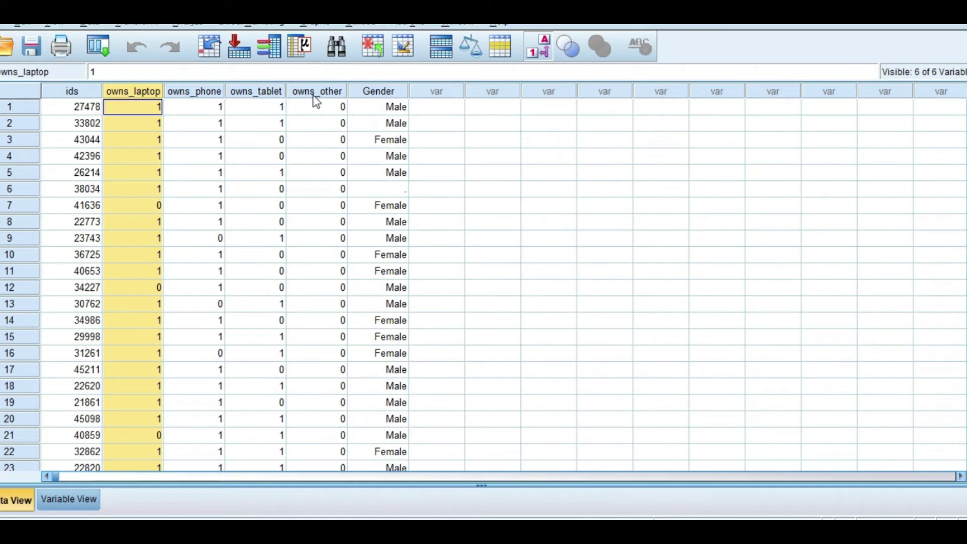
{"action": "left_click", "coordinate": [326, 104]}
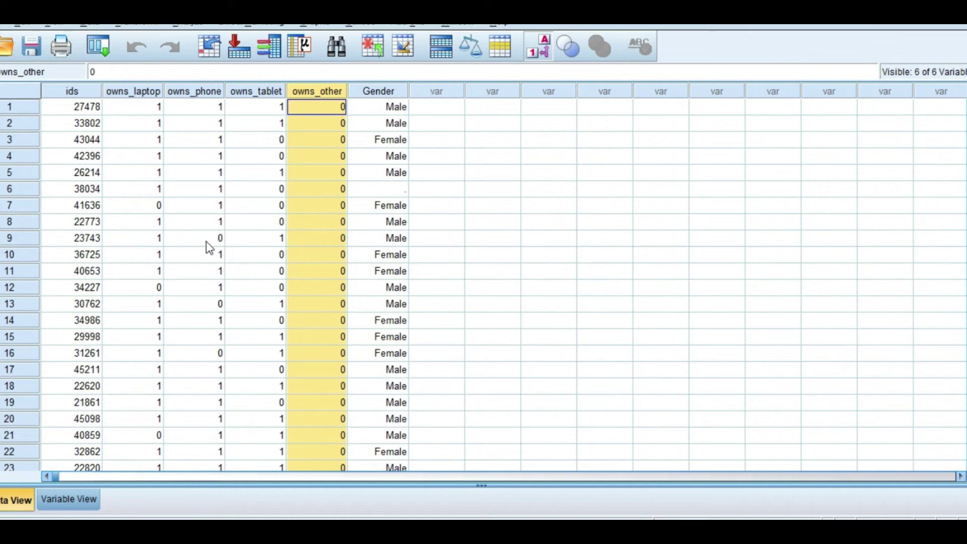
{"action": "left_click", "coordinate": [151, 238]}
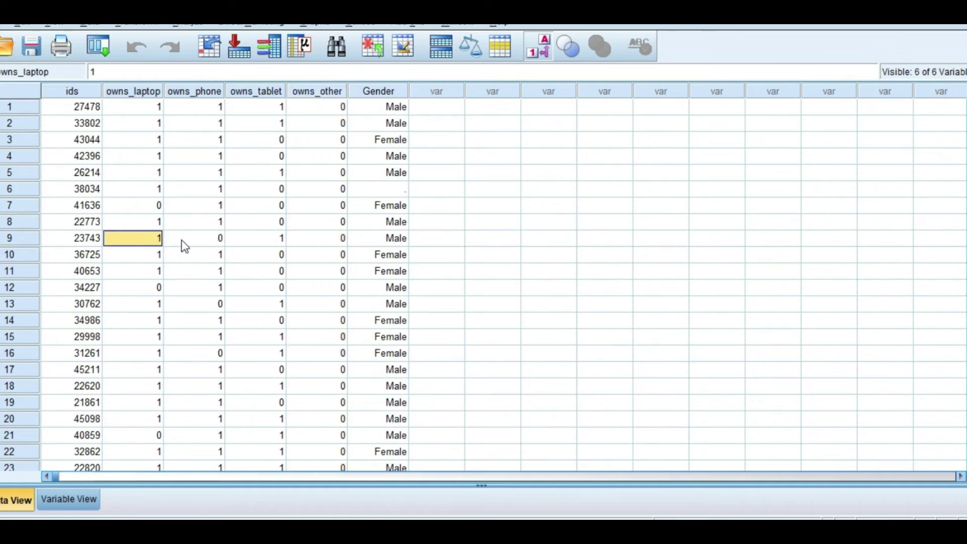
{"action": "left_click", "coordinate": [214, 246]}
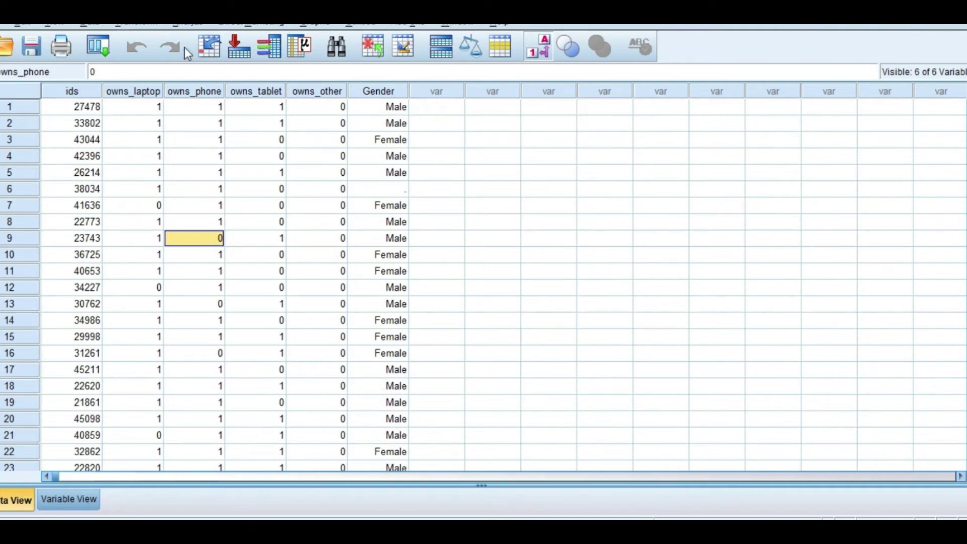
{"action": "left_click", "coordinate": [142, 24]}
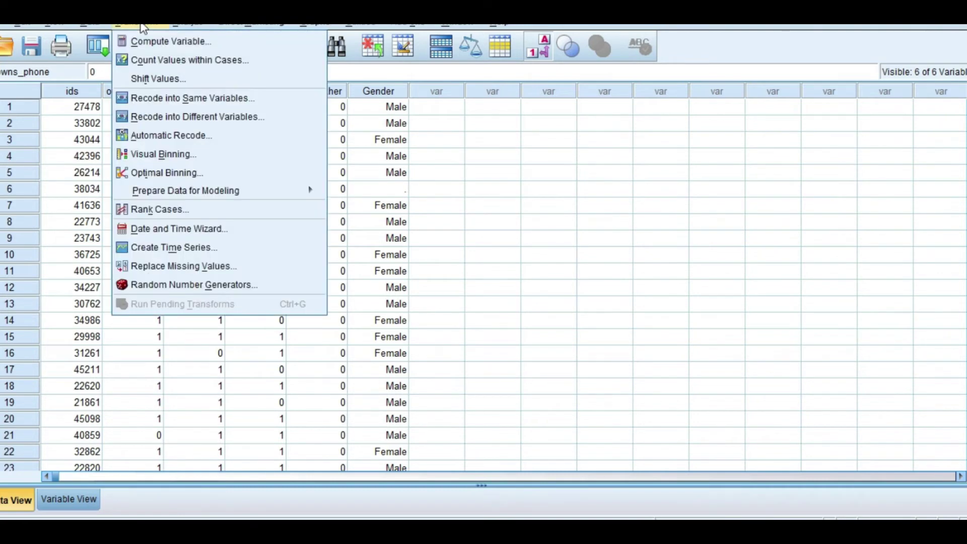
Start Count Values within Cases with target SelectedE labelled 'select owned eletronic'.
{"action": "left_click", "coordinate": [185, 61]}
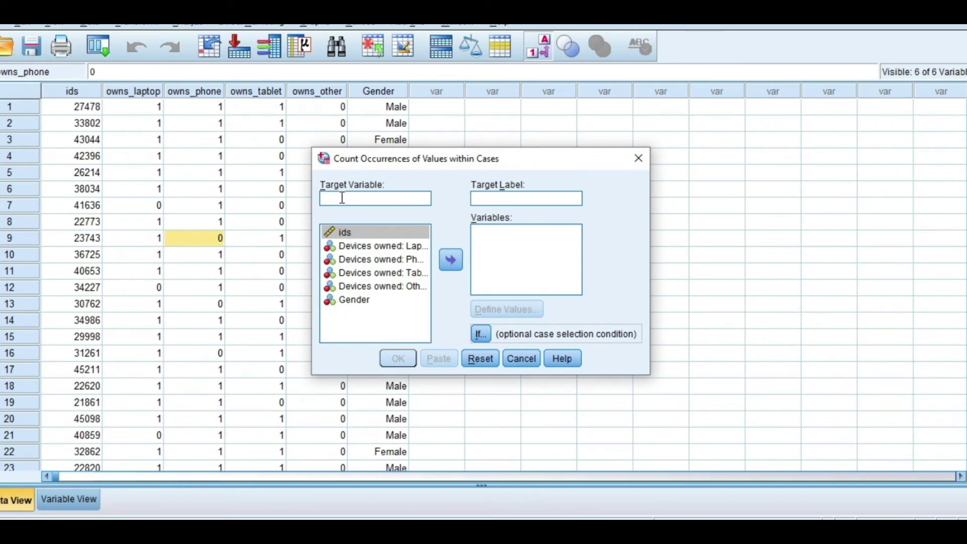
{"action": "type", "text": "SelectedE"}
{"action": "left_click", "coordinate": [487, 198]}
{"action": "type", "text": "Se"}
{"action": "key", "text": "BackSpace"}
{"action": "key", "text": "BackSpace"}
{"action": "type", "text": "Se"}
{"action": "key", "text": "BackSpace"}
{"action": "key", "text": "BackSpace"}
{"action": "type", "text": "sele"}
{"action": "type", "text": "ct own"}
{"action": "type", "text": "ed el"}
{"action": "type", "text": "elc"}
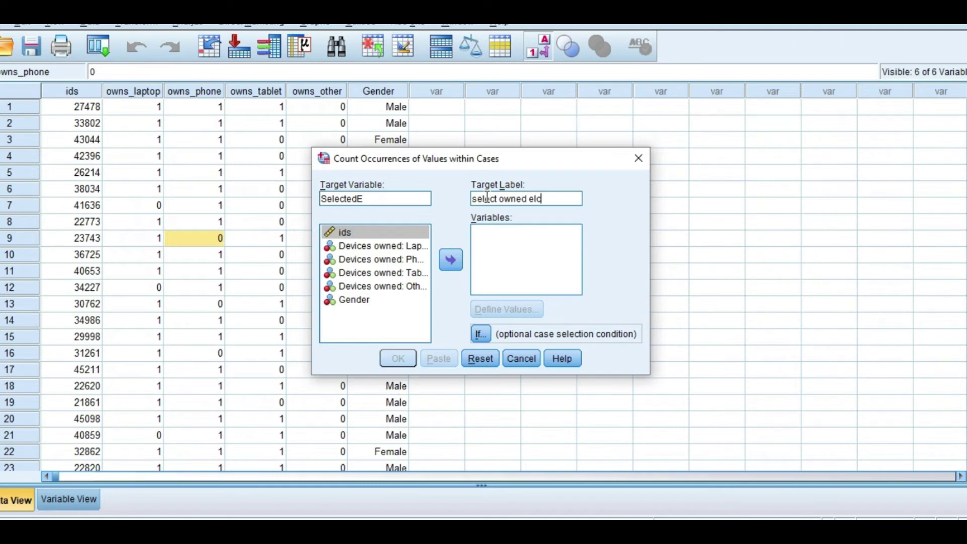
{"action": "type", "text": "tronic"}
Add the four device-ownership variables to the count's Numeric Variables list.
{"action": "left_click", "coordinate": [399, 246]}
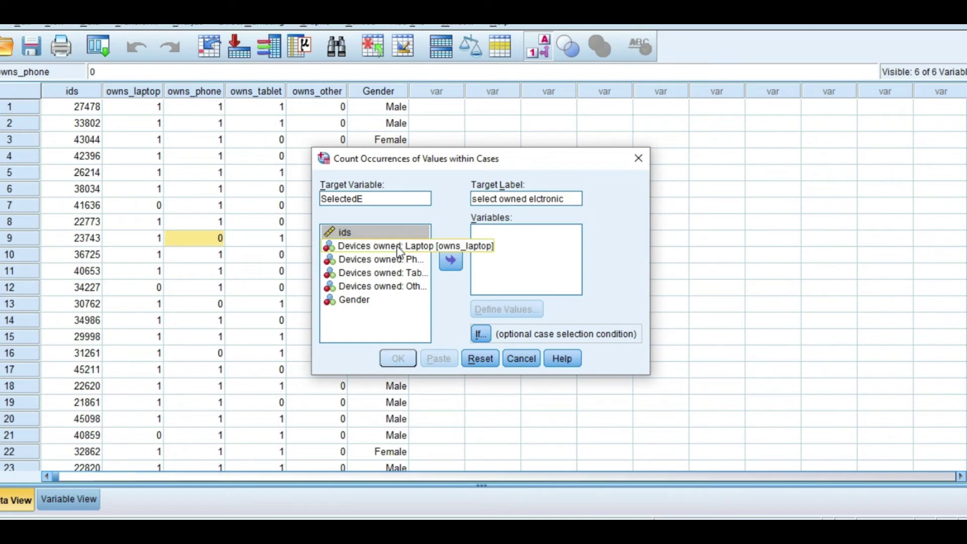
{"action": "left_click", "coordinate": [398, 273], "text": "shift"}
{"action": "left_click", "coordinate": [397, 288], "text": "shift"}
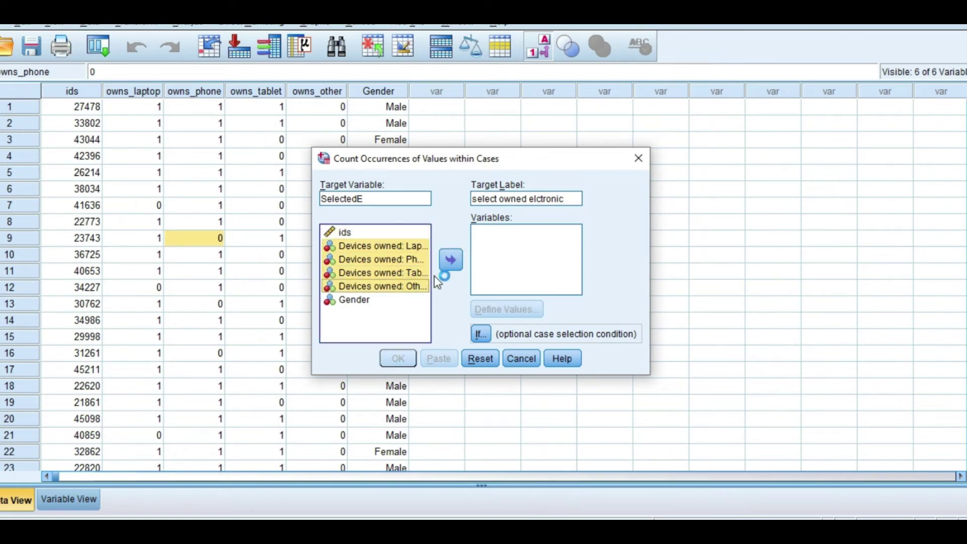
{"action": "left_click", "coordinate": [451, 260]}
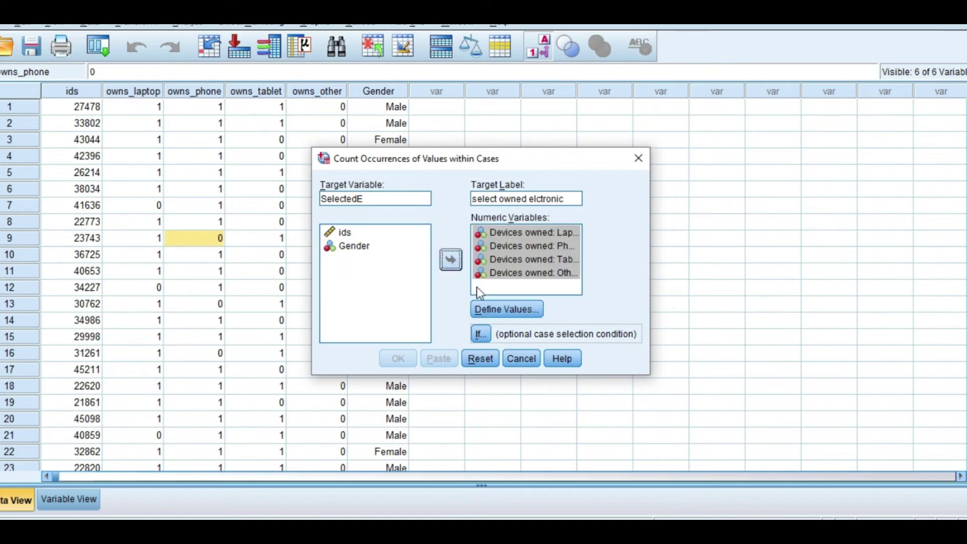
Set value 1 as the value to count and run it to create SelectedE.
{"action": "left_click", "coordinate": [505, 309]}
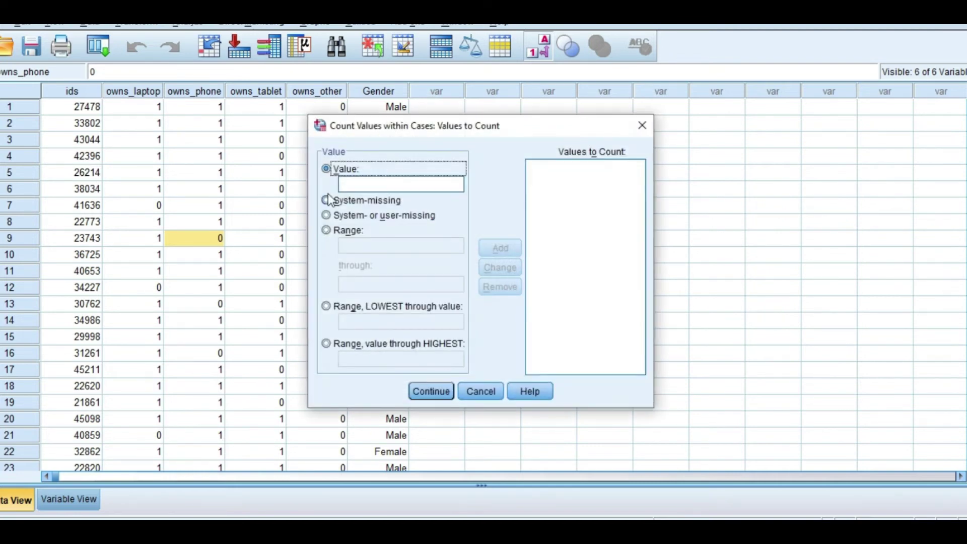
{"action": "left_click", "coordinate": [362, 183]}
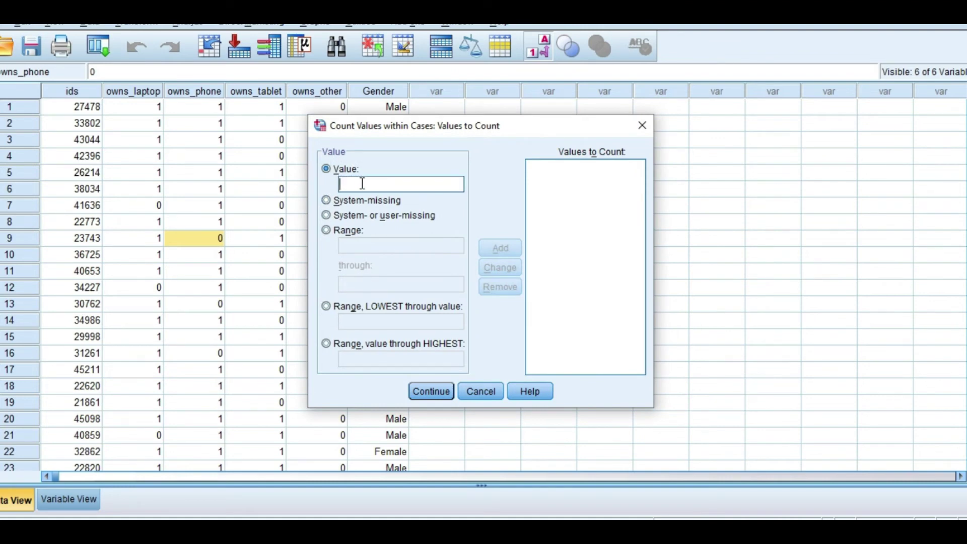
{"action": "type", "text": "1"}
{"action": "left_click", "coordinate": [503, 248]}
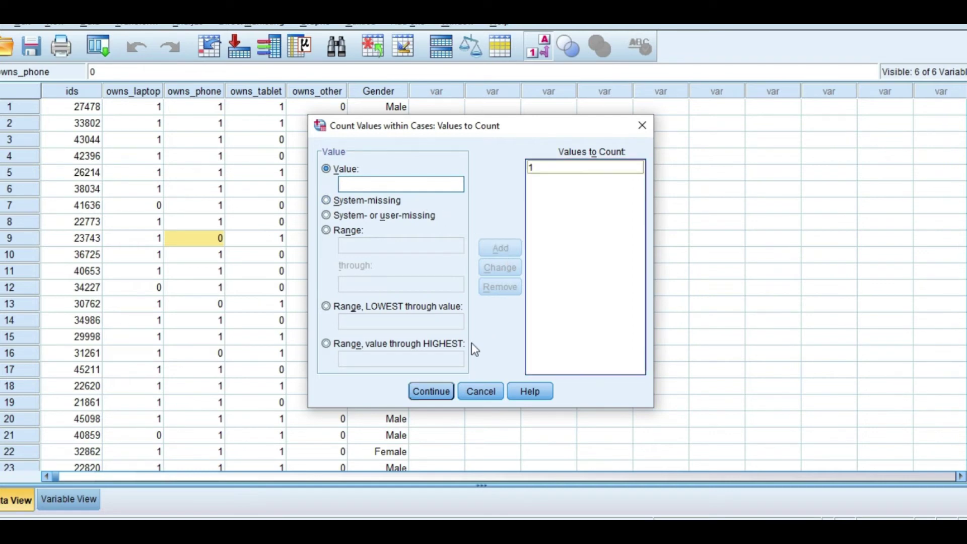
{"action": "left_click", "coordinate": [431, 392]}
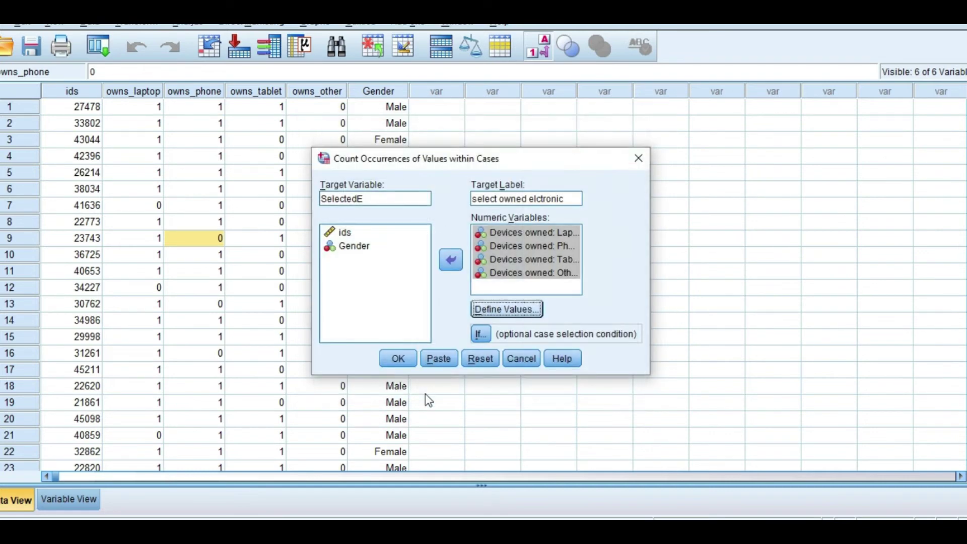
{"action": "left_click", "coordinate": [397, 359]}
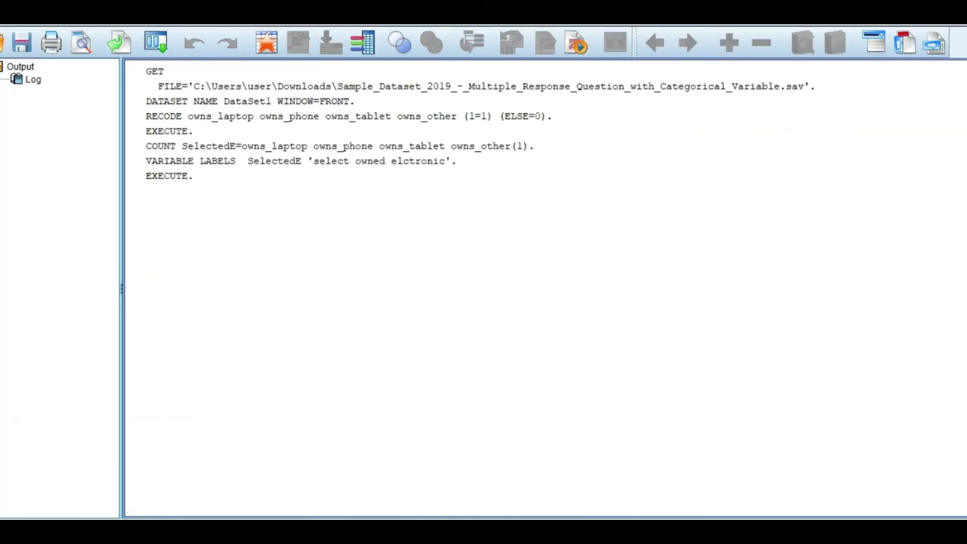
Compare SelectedE counts against the laptop, phone and tablet values for cases 1 and 7.
{"action": "left_click", "coordinate": [186, 503]}
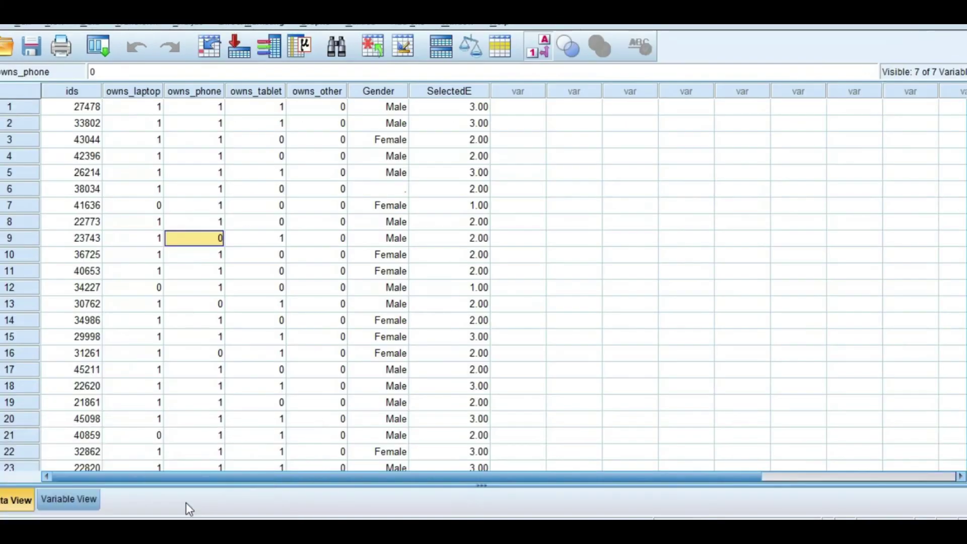
{"action": "left_click", "coordinate": [451, 91]}
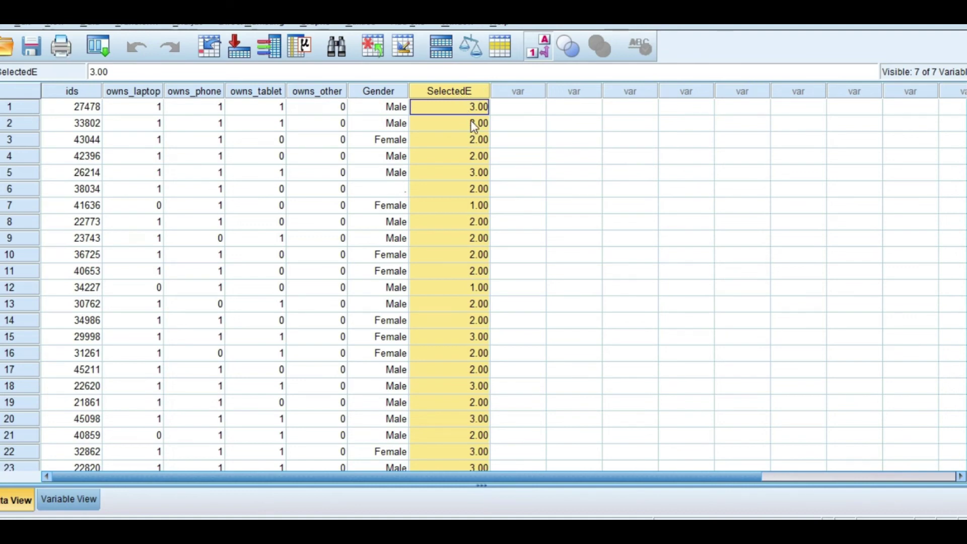
{"action": "left_click", "coordinate": [522, 125]}
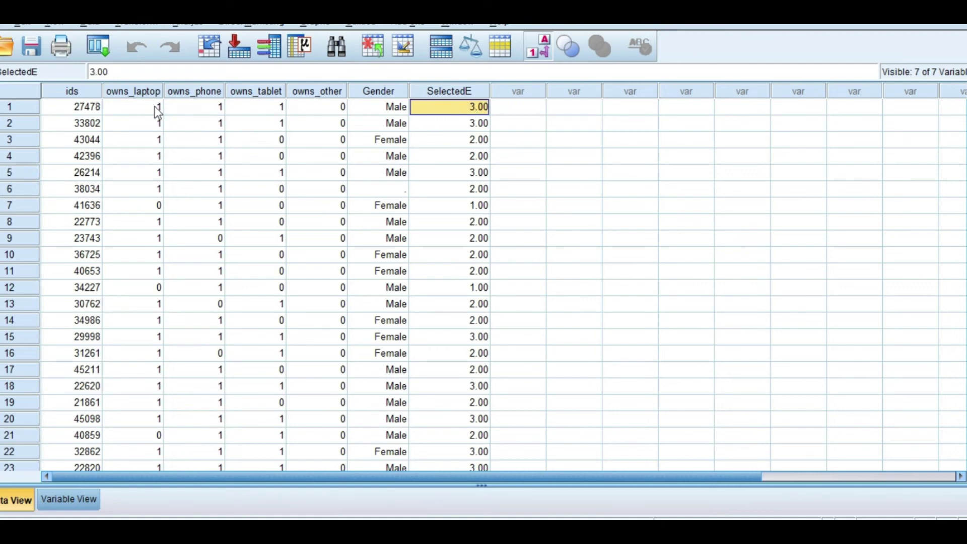
{"action": "left_click", "coordinate": [156, 109]}
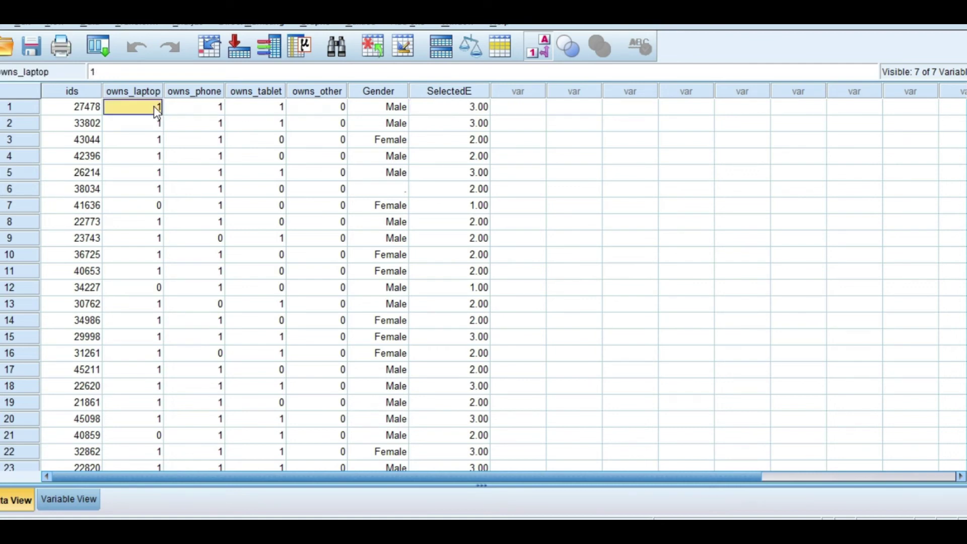
{"action": "left_click", "coordinate": [213, 111]}
{"action": "left_click", "coordinate": [262, 110]}
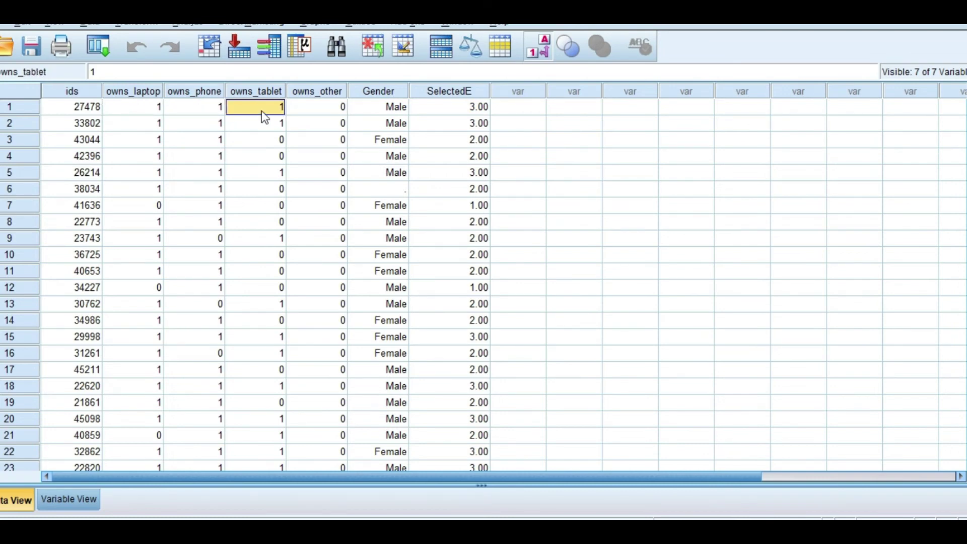
{"action": "left_click", "coordinate": [482, 209]}
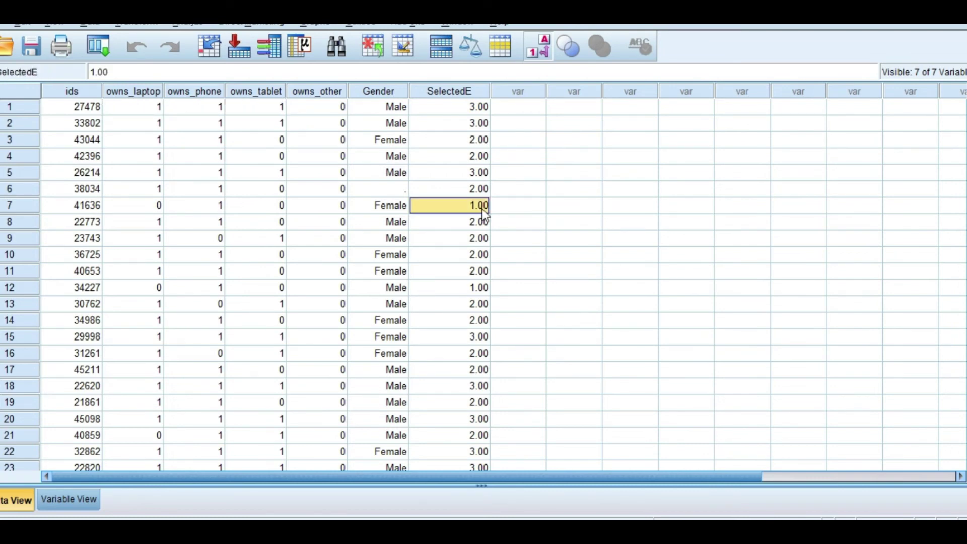
{"action": "left_click", "coordinate": [213, 211]}
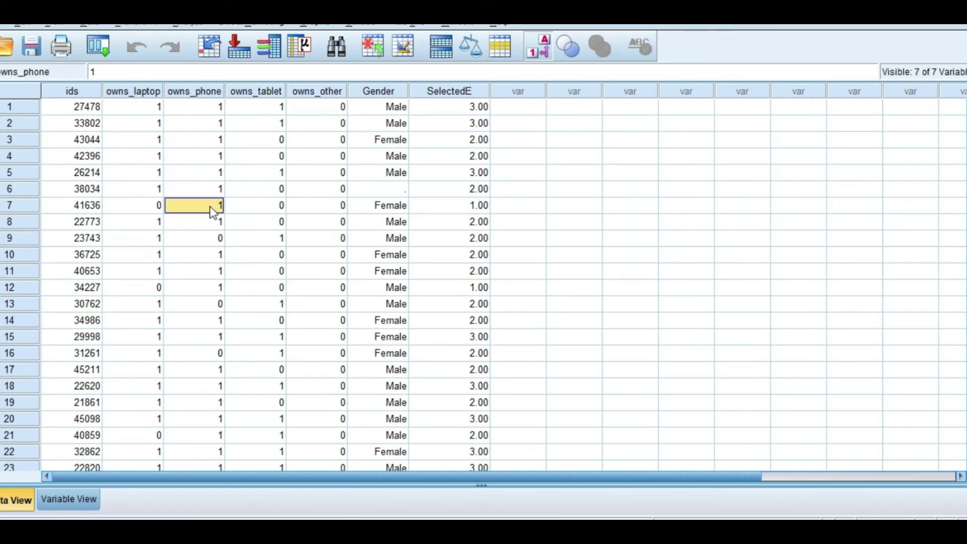
{"action": "left_click", "coordinate": [464, 91]}
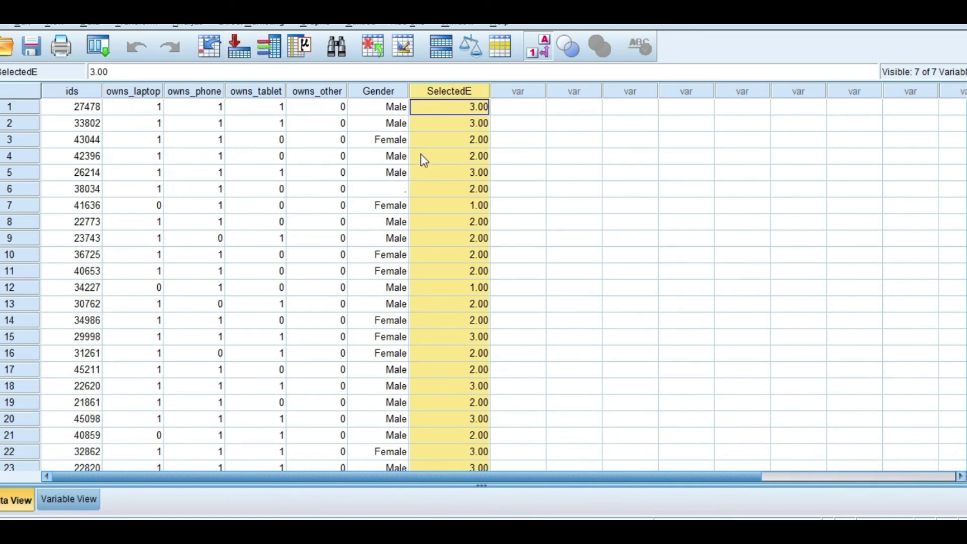
Run Analyze > Descriptive Statistics > Frequencies on the SelectedE count variable.
{"action": "left_click", "coordinate": [193, 24]}
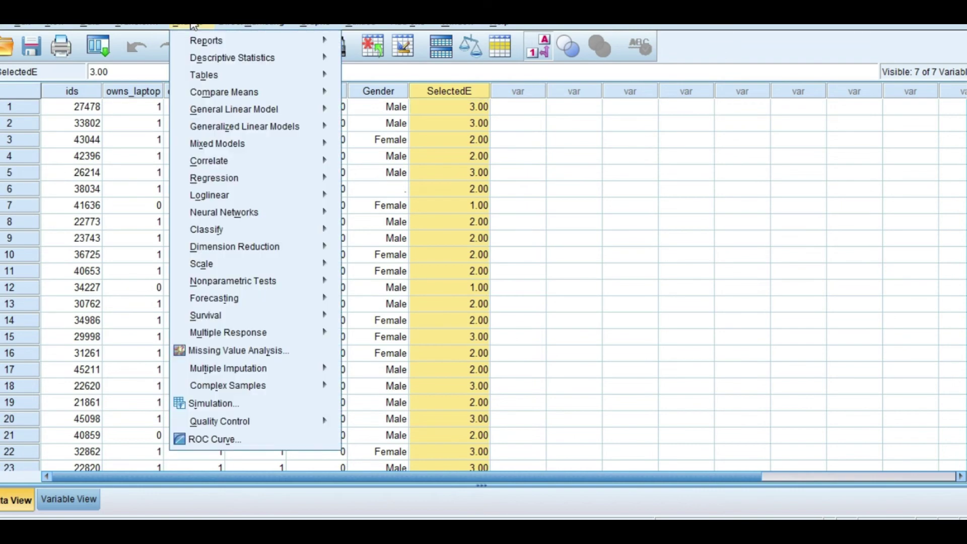
{"action": "mouse_move", "coordinate": [237, 61]}
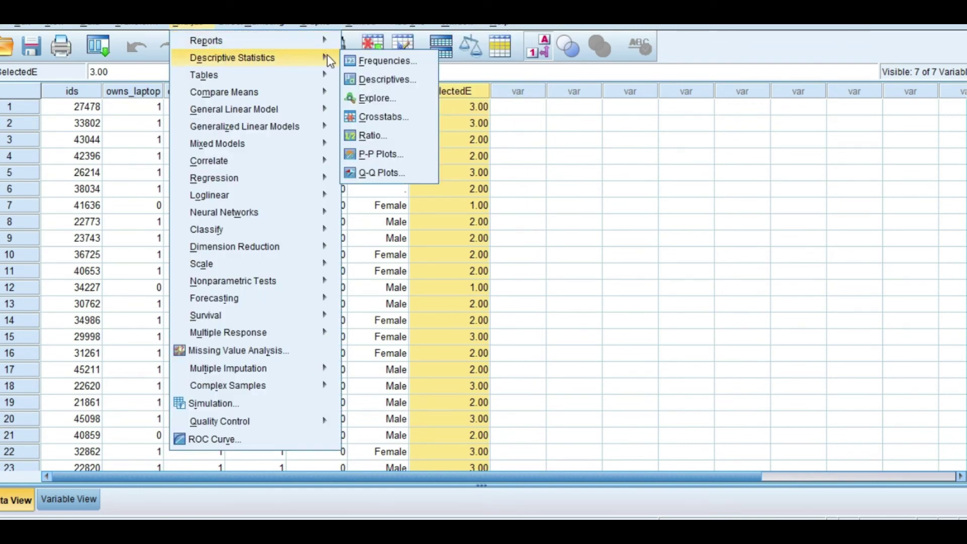
{"action": "left_click", "coordinate": [382, 61]}
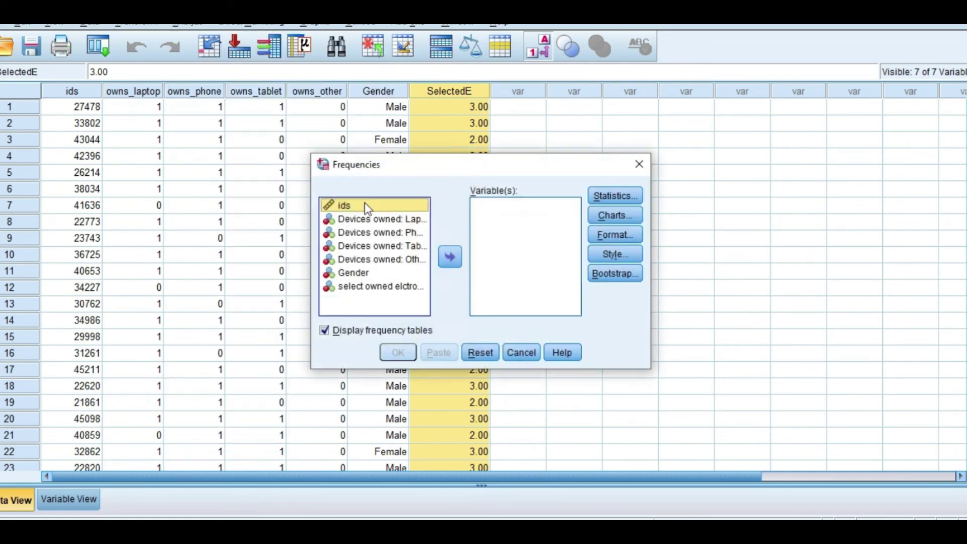
{"action": "left_click", "coordinate": [373, 287]}
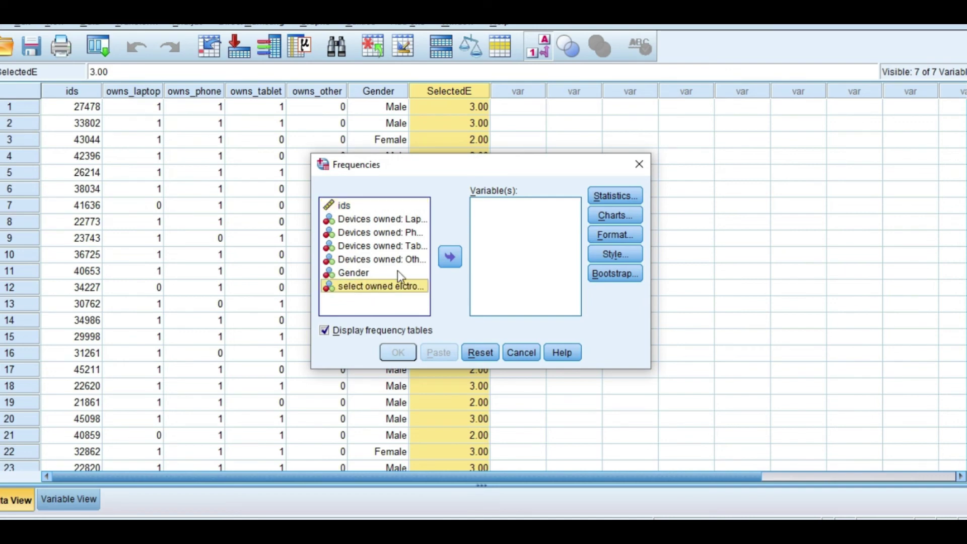
{"action": "left_click", "coordinate": [450, 257]}
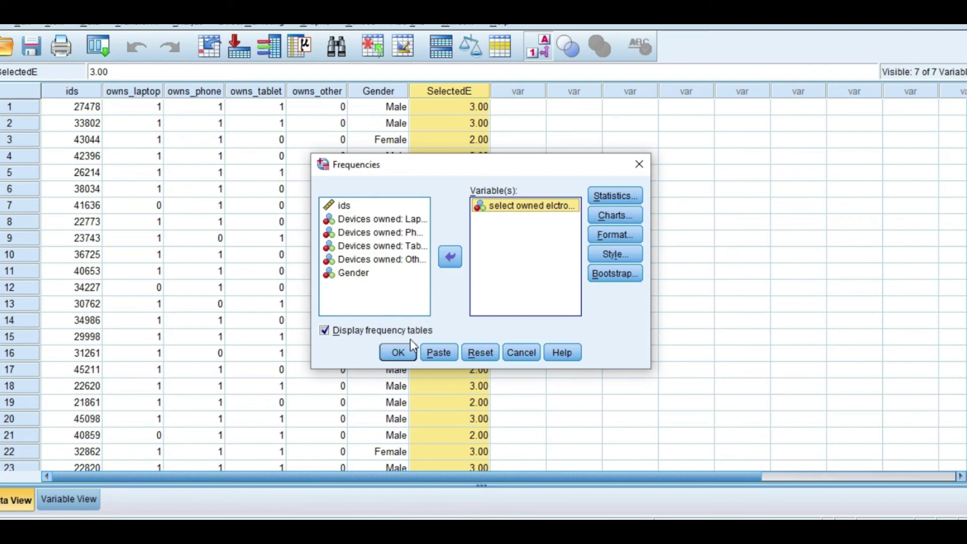
{"action": "left_click", "coordinate": [398, 352]}
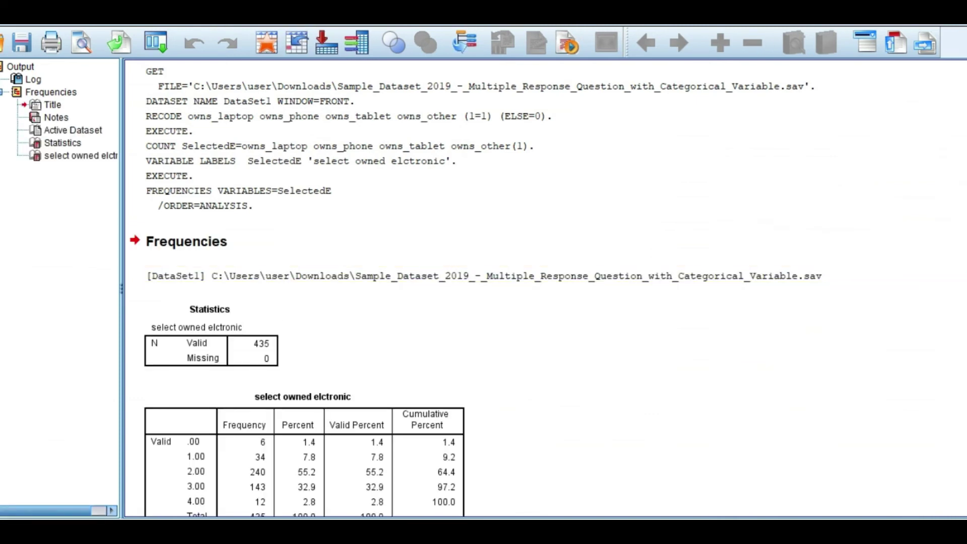
{"action": "scroll", "coordinate": [837, 415], "scroll_direction": "down", "scroll_amount": 2}
{"action": "left_click", "coordinate": [426, 453]}
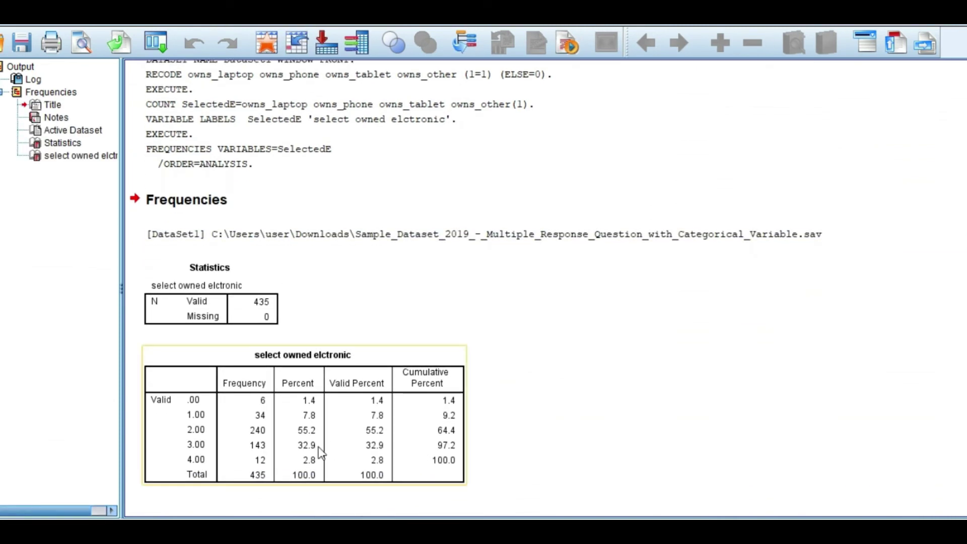